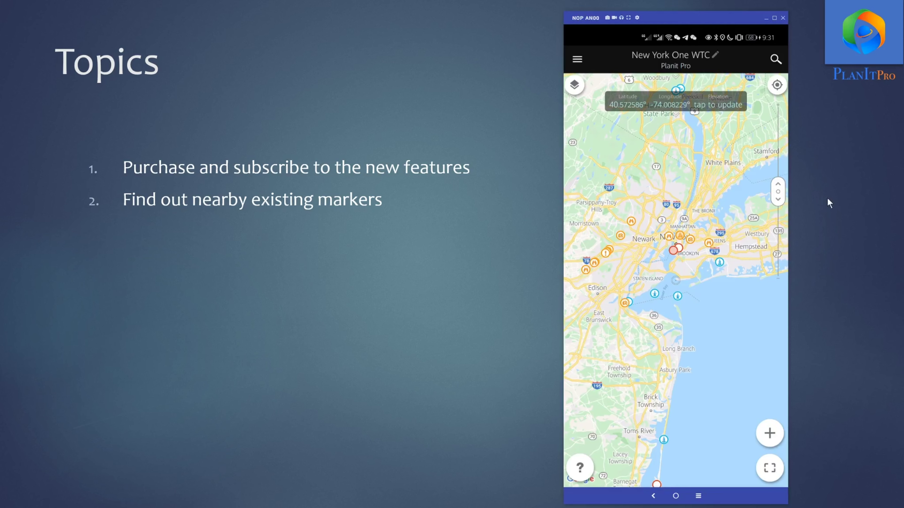
- Zoom the map in on New York and bring Manhattan into view
drag(778, 192, 779, 146)
drag(691, 355, 678, 429)
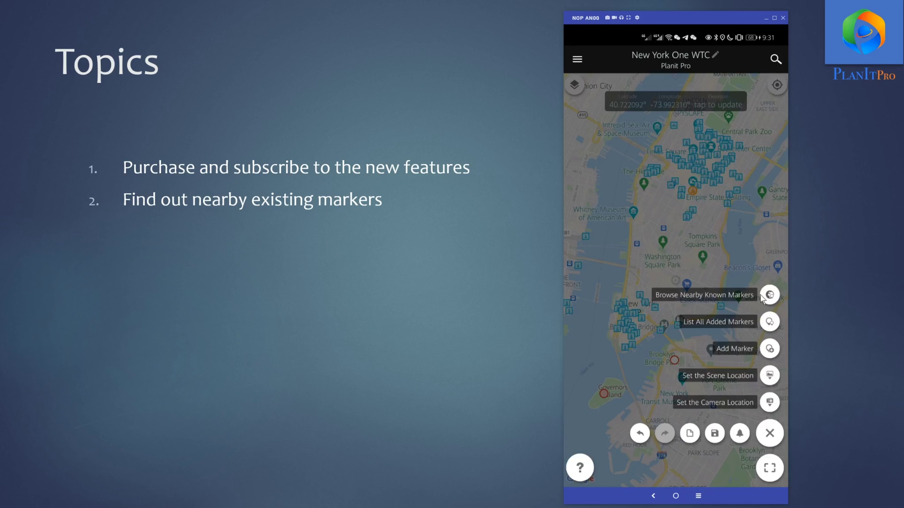
click(769, 295)
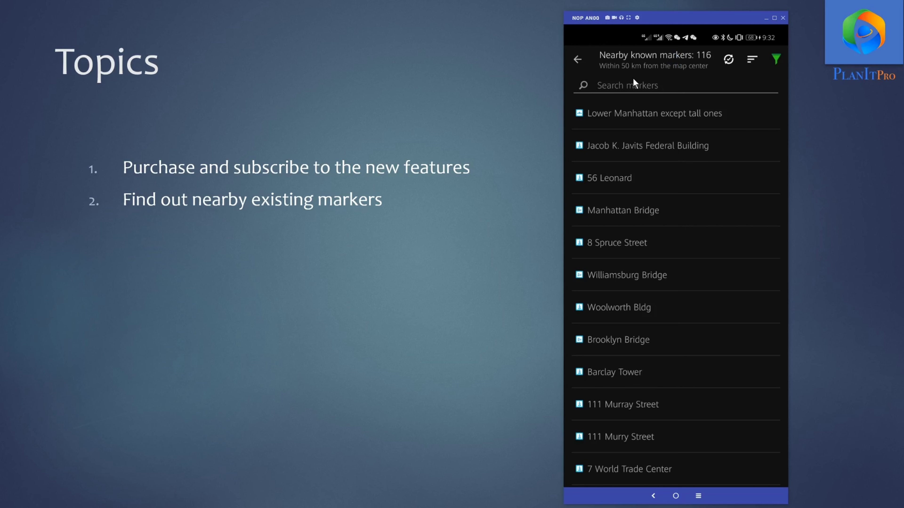
key(Right)
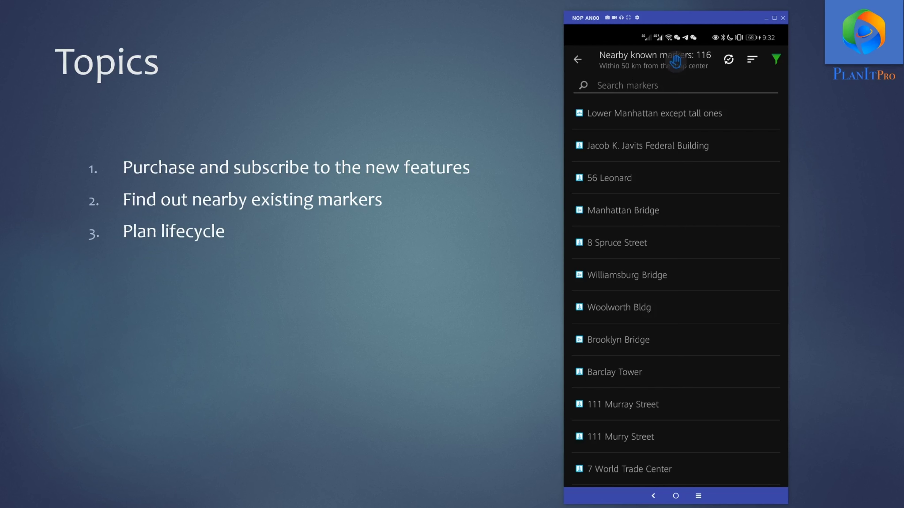
key(Escape)
- Return to the full map and create a new plan, Plan8, keeping the default options
click(751, 314)
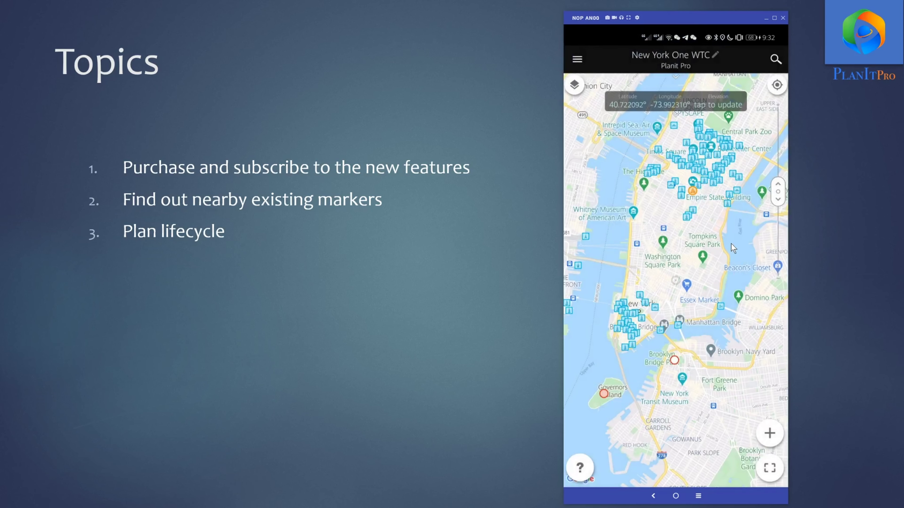
click(770, 440)
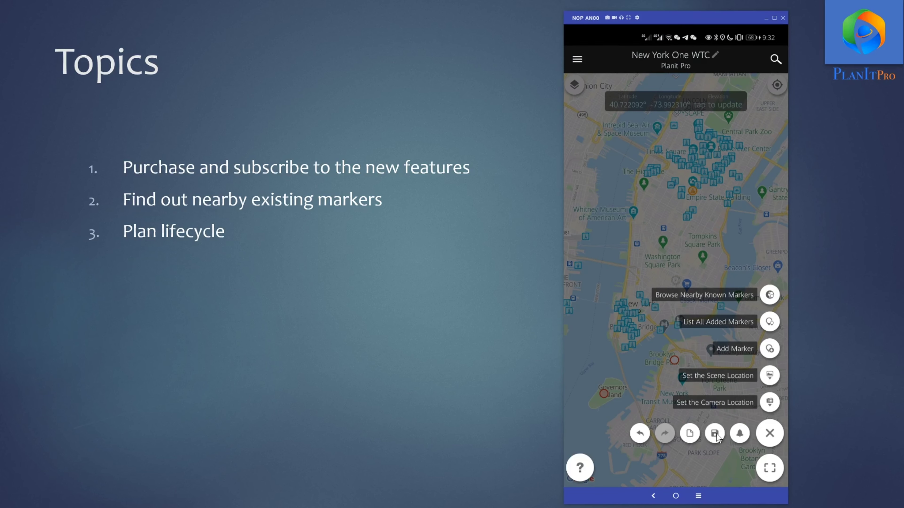
click(612, 373)
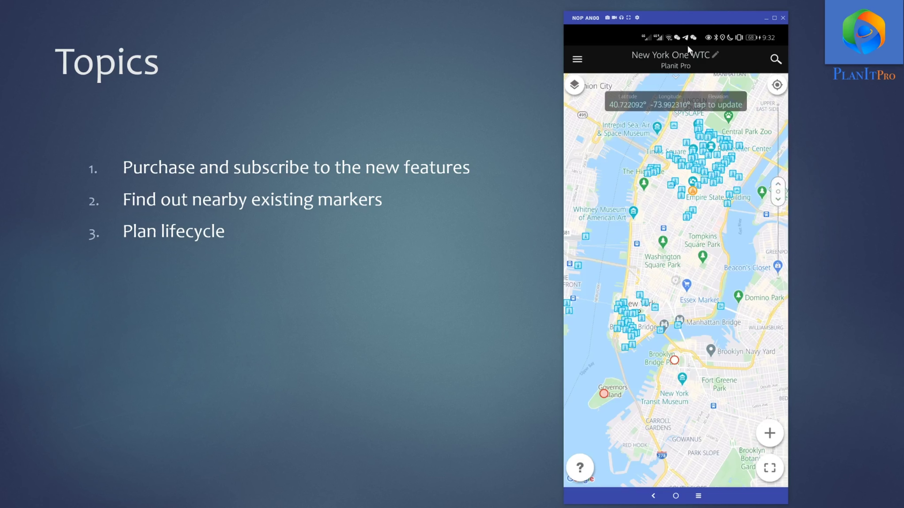
click(764, 430)
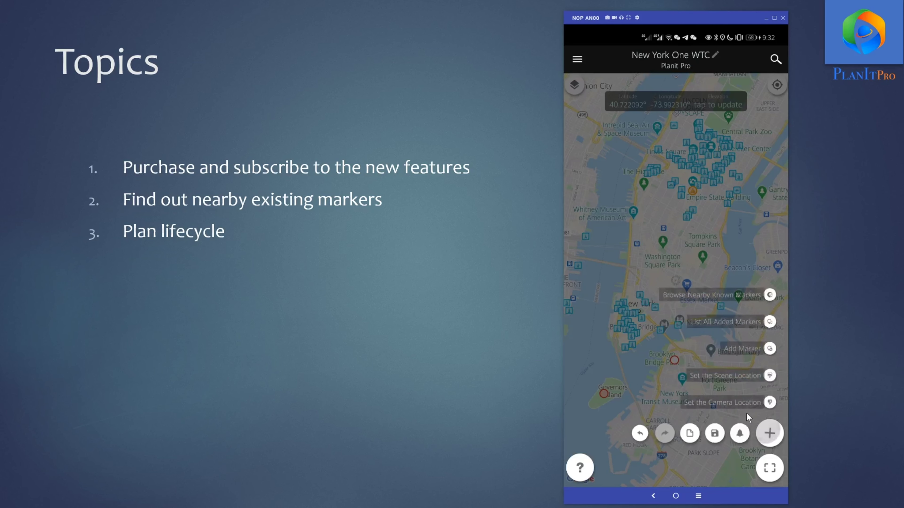
click(689, 434)
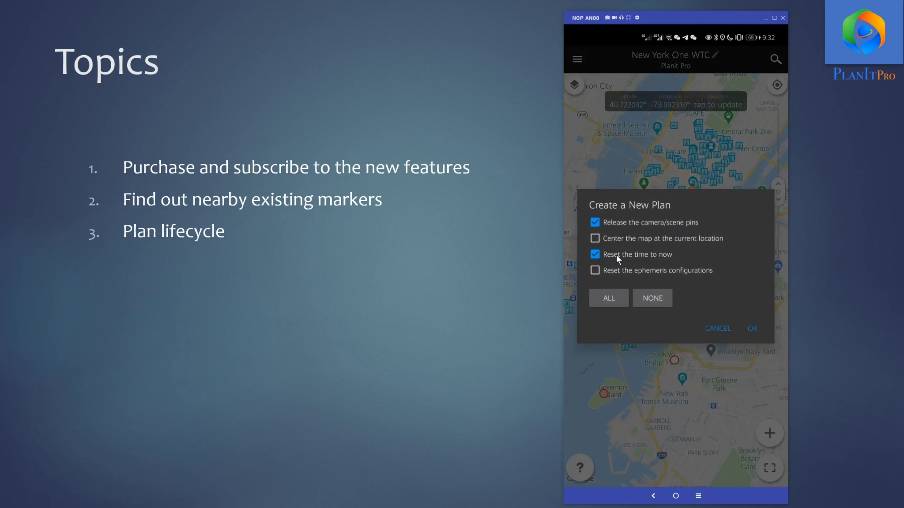
click(758, 330)
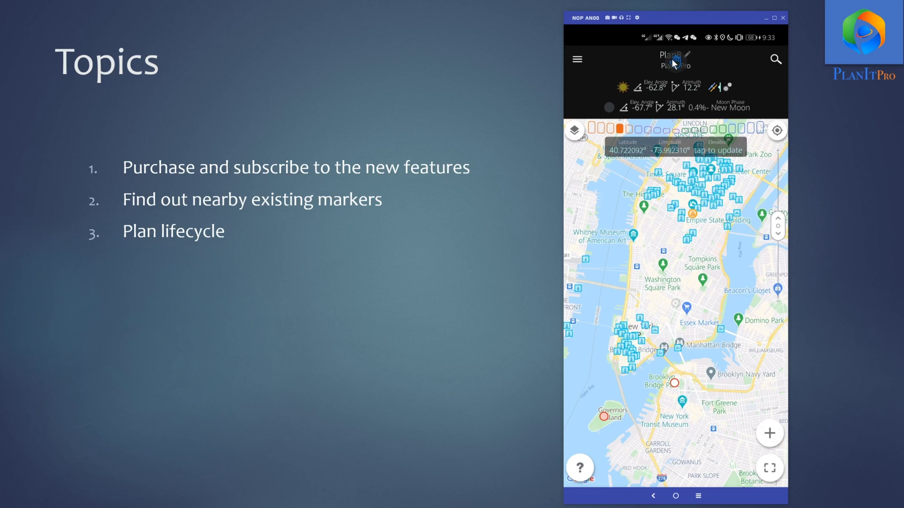
- Drop a location pin near the Whitney Museum and rename Plan8 to 'Whatever'
click(587, 234)
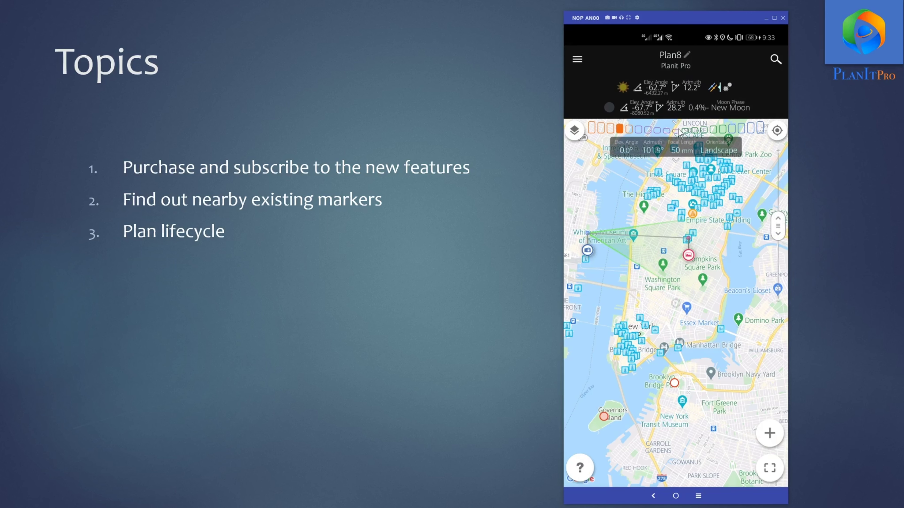
click(686, 56)
click(757, 262)
click(693, 260)
text(Whatever)
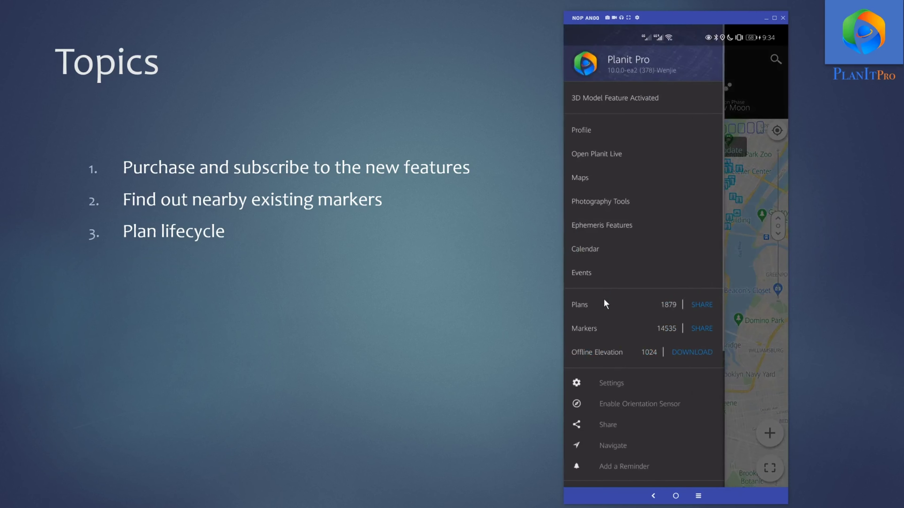
- Show the saved plans list with the 'new' search filter cleared, listing all 1879 plans
click(604, 300)
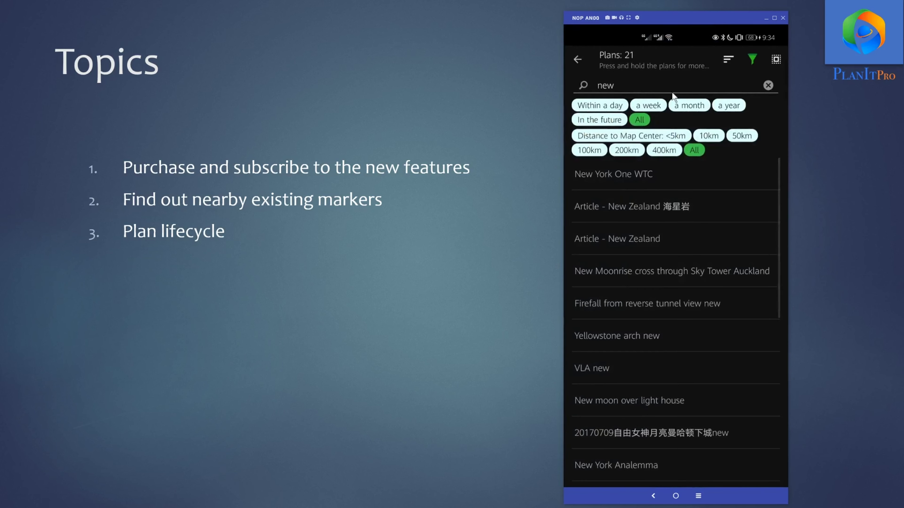
click(765, 85)
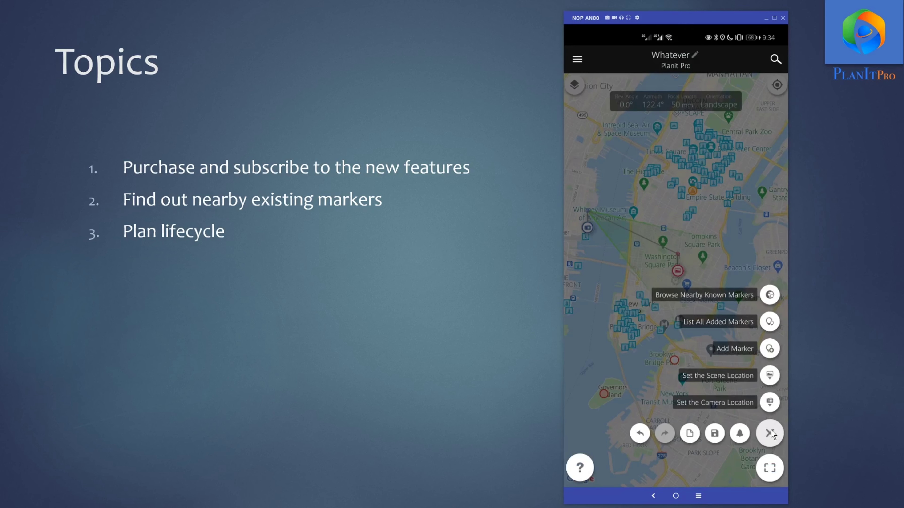
- Save the 'Whatever' plan
click(716, 434)
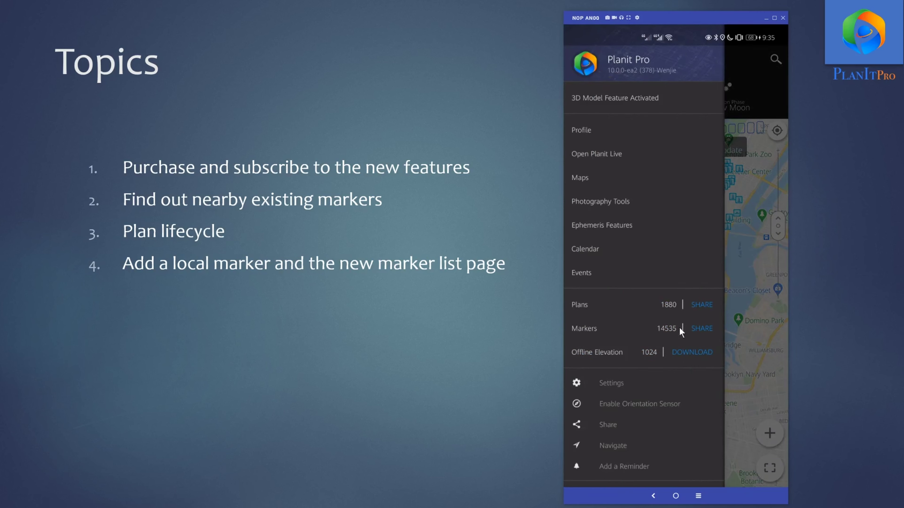
- Place a new marker near Brooklyn Navy Yard and check the Markers count reads 14536
click(747, 344)
click(734, 373)
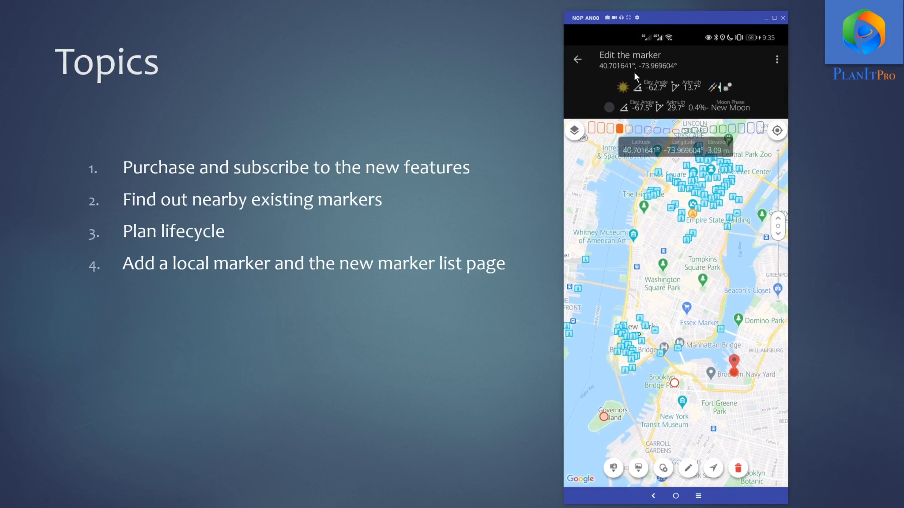
click(577, 60)
click(577, 60)
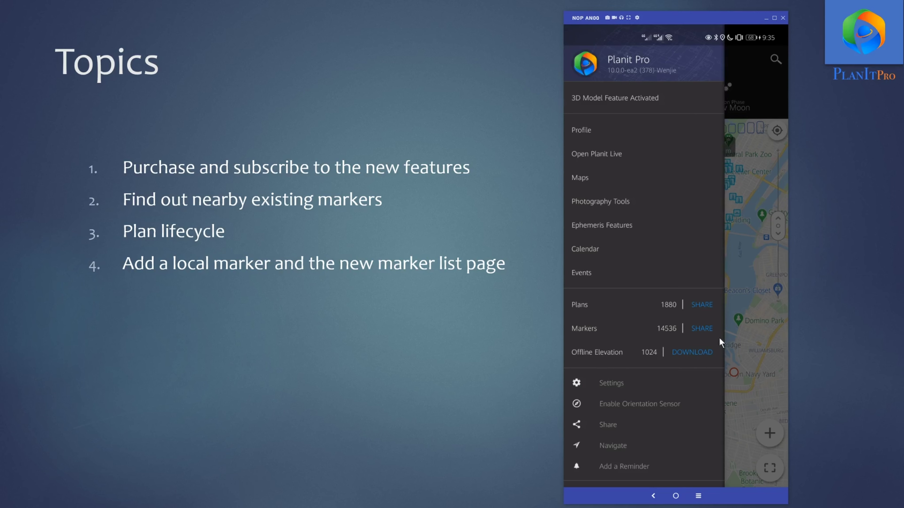
click(759, 360)
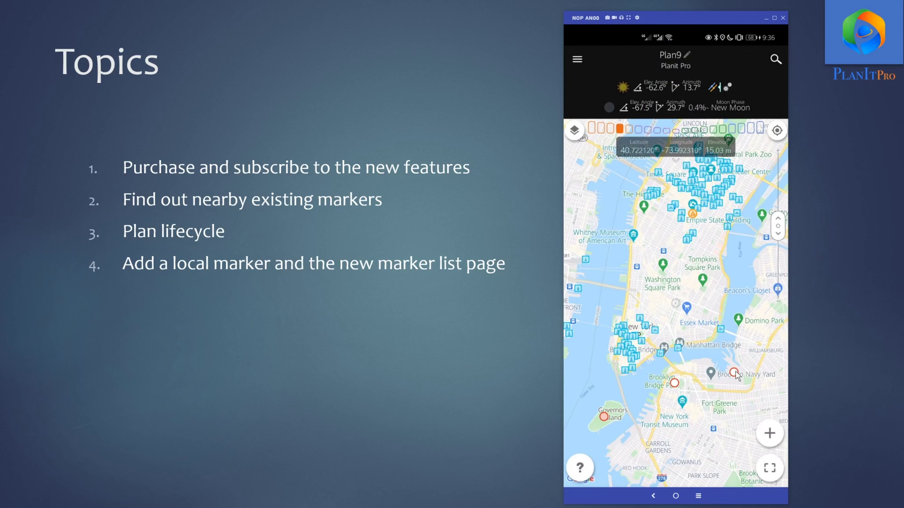
- Delete the Brooklyn Navy Yard marker, cancelling once before confirming the deletion
click(734, 373)
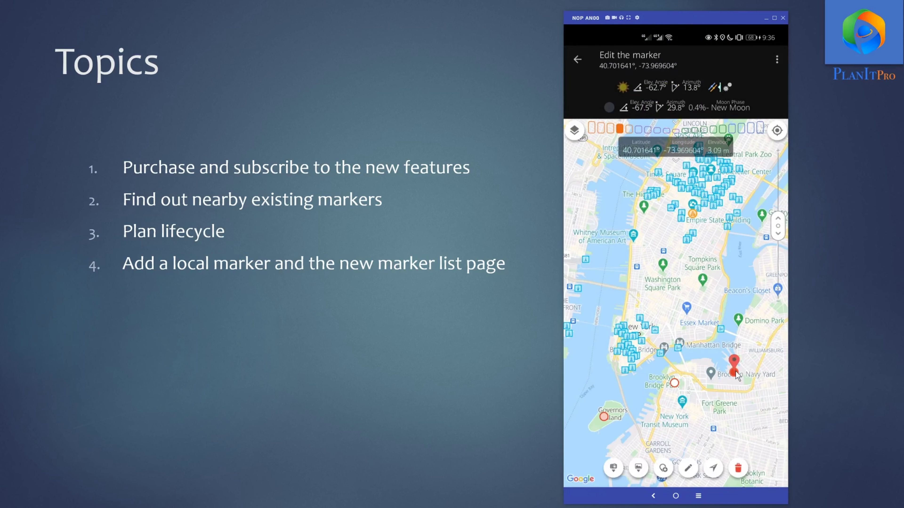
click(738, 473)
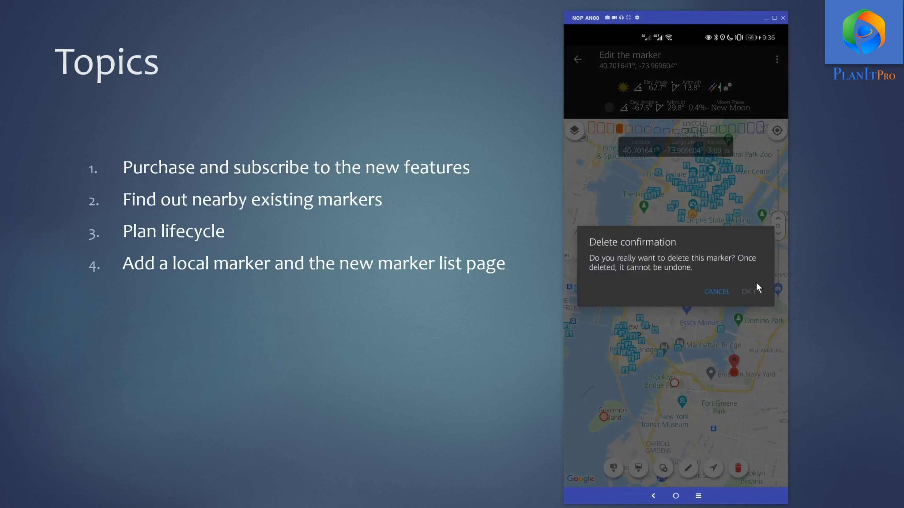
click(713, 292)
click(739, 470)
click(752, 293)
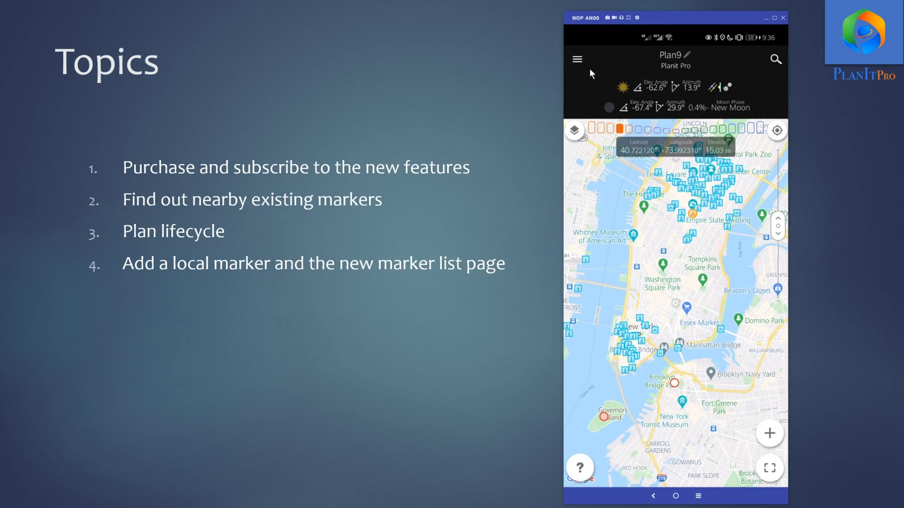
- Show the Markers list with the building filter deselected and distance set to All
click(578, 59)
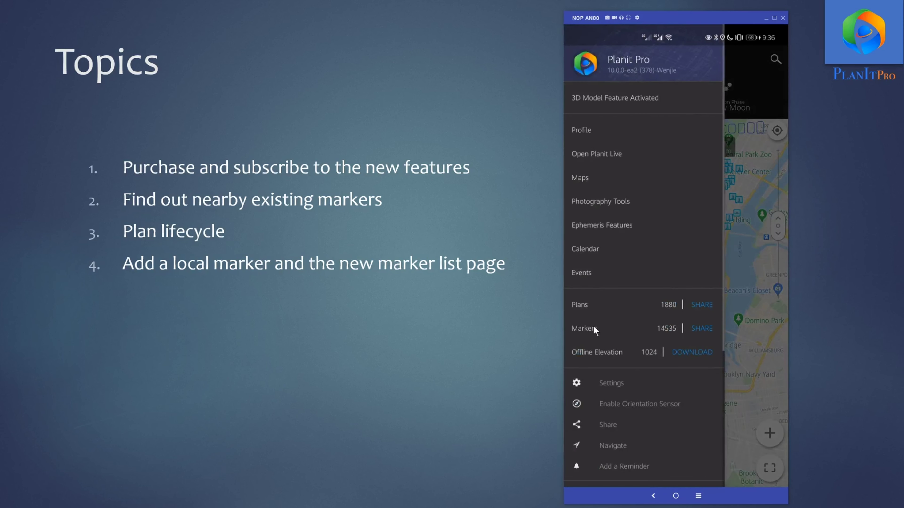
click(593, 327)
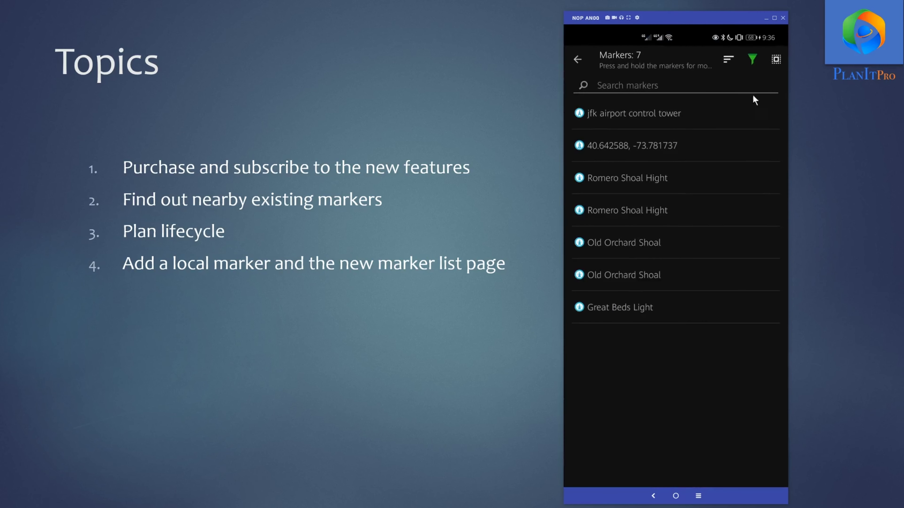
click(753, 59)
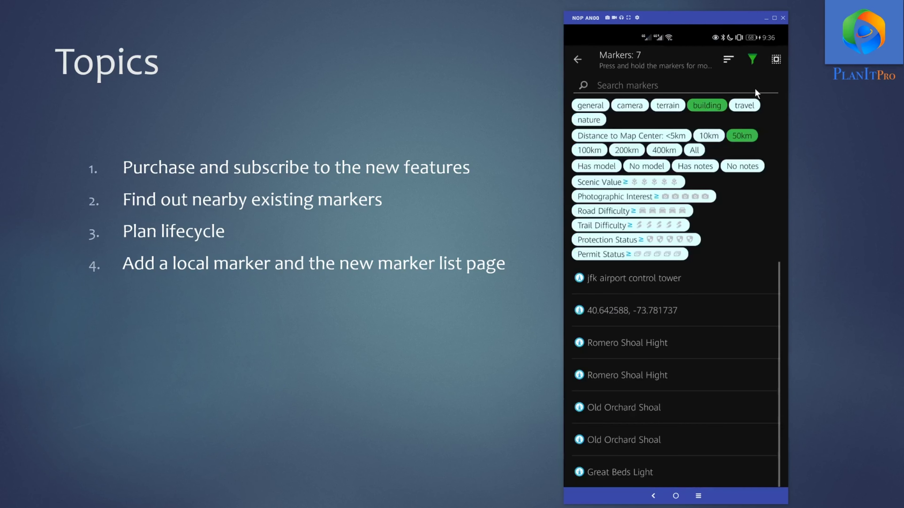
click(710, 107)
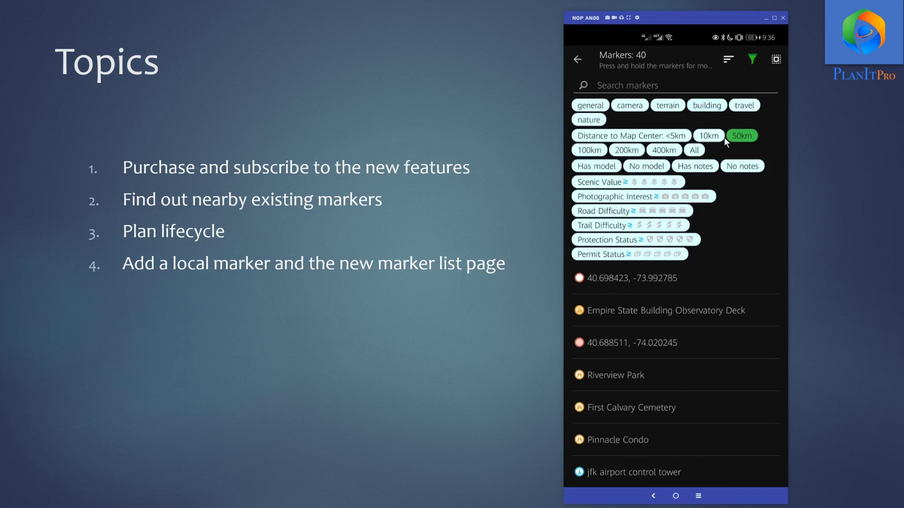
click(694, 150)
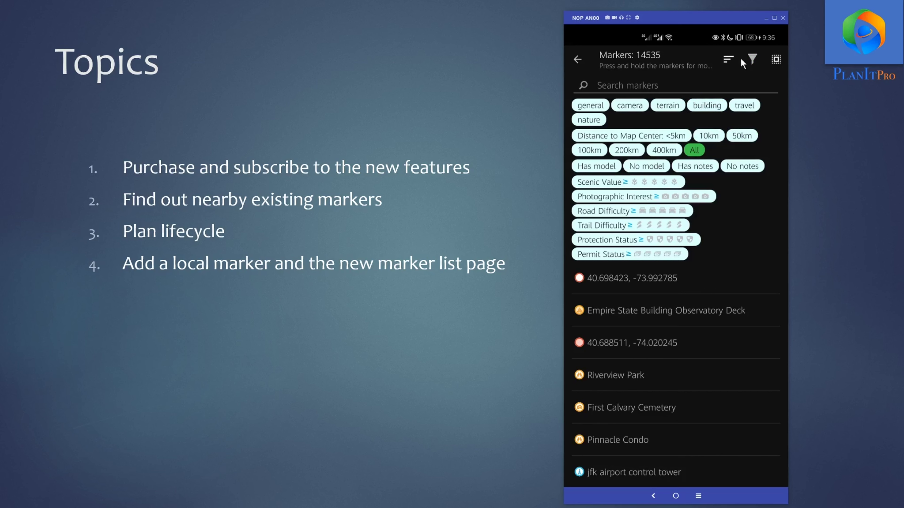
- Hide the filters, start a marker search, then limit the list to markers within 50km
click(752, 59)
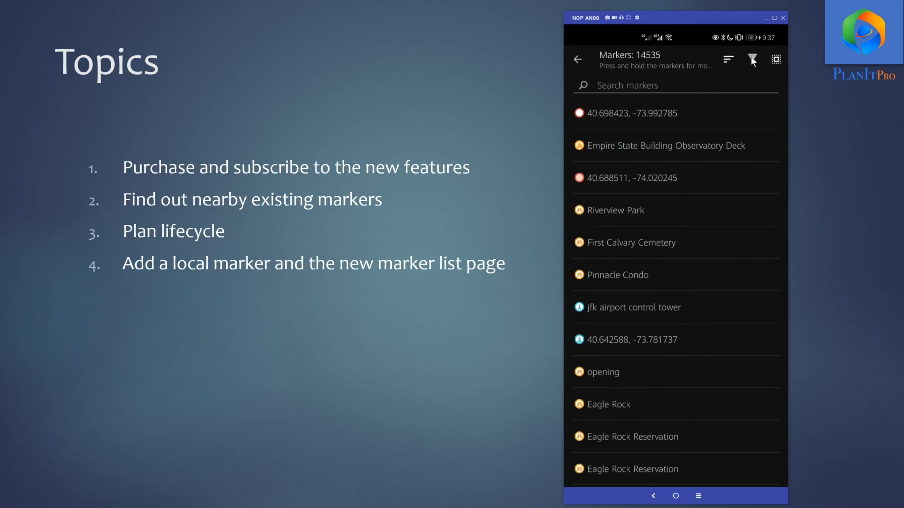
click(625, 85)
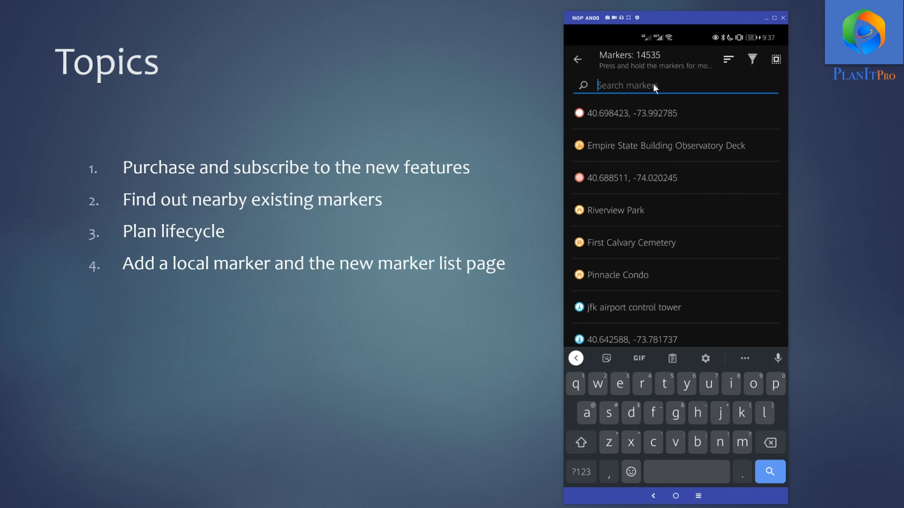
click(751, 59)
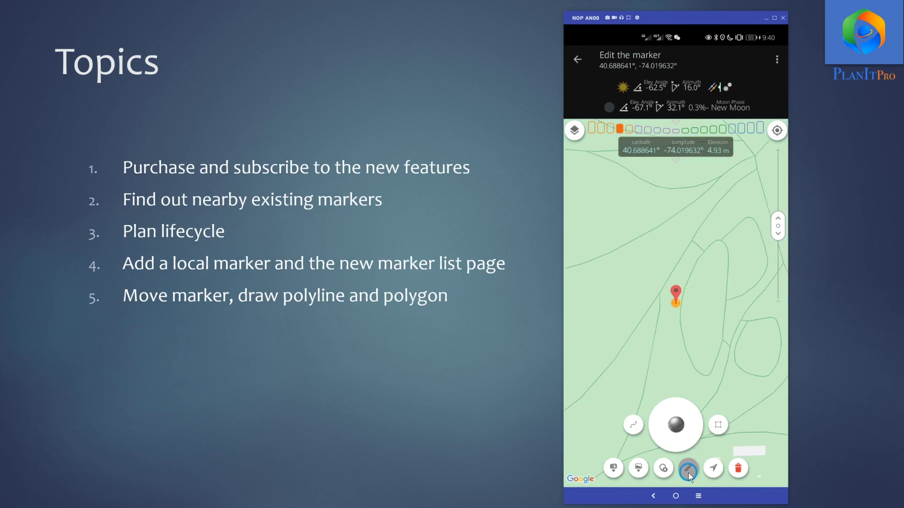
- Zoom the map out to show all of Governors Island
click(778, 234)
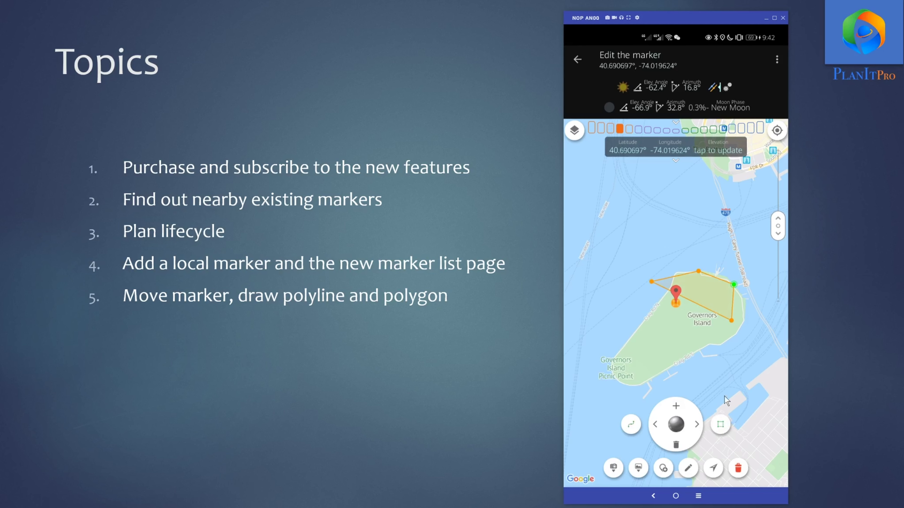
- Select the bottom corner of the polygon around the marker to adjust it
click(731, 320)
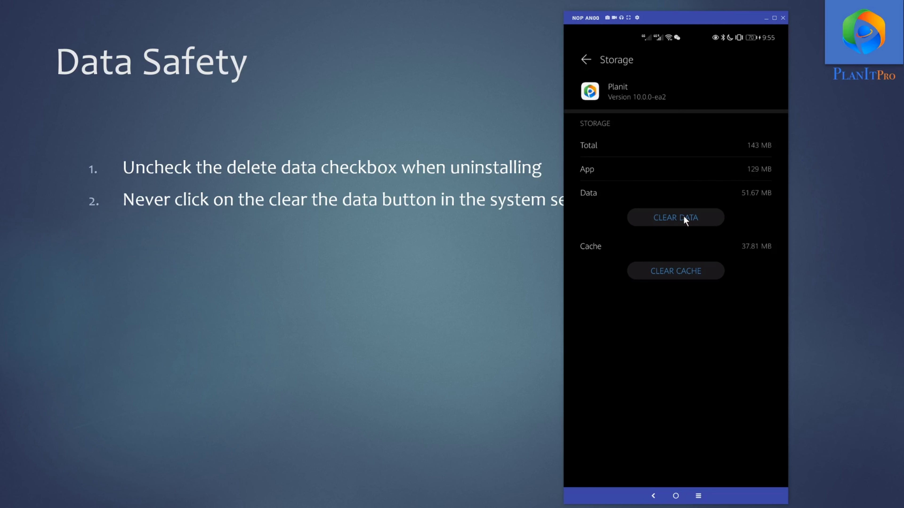
- Hide the storage screen and reveal data-safety tip 3, 'Remember to backup the data'
click(409, 291)
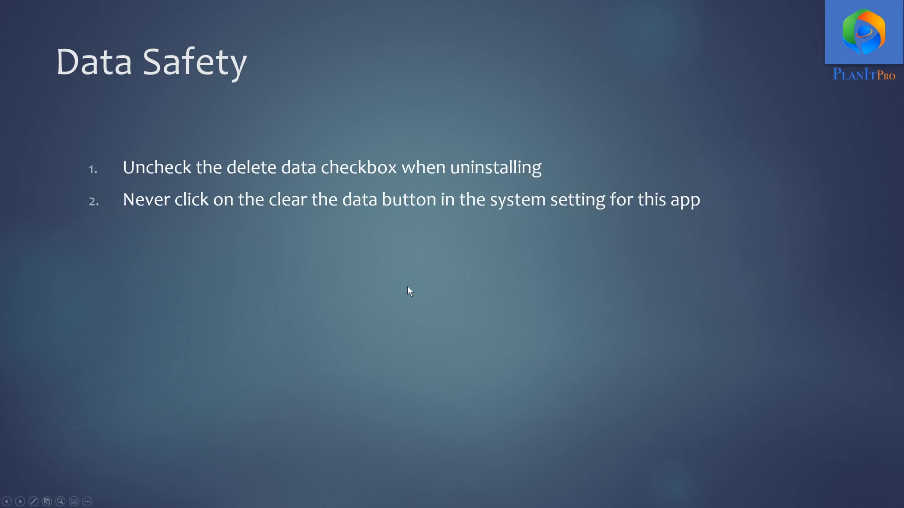
click(548, 276)
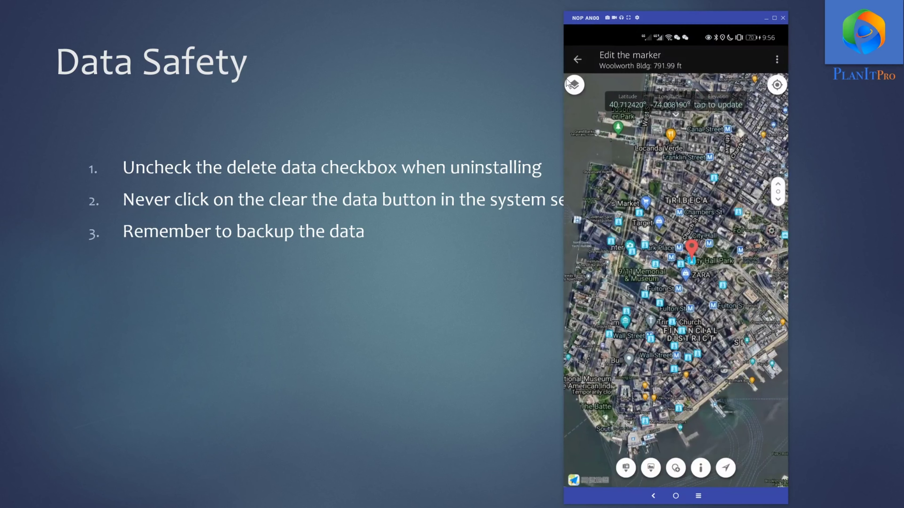
- Leave marker editing for the plan map and open Settings > General
click(576, 61)
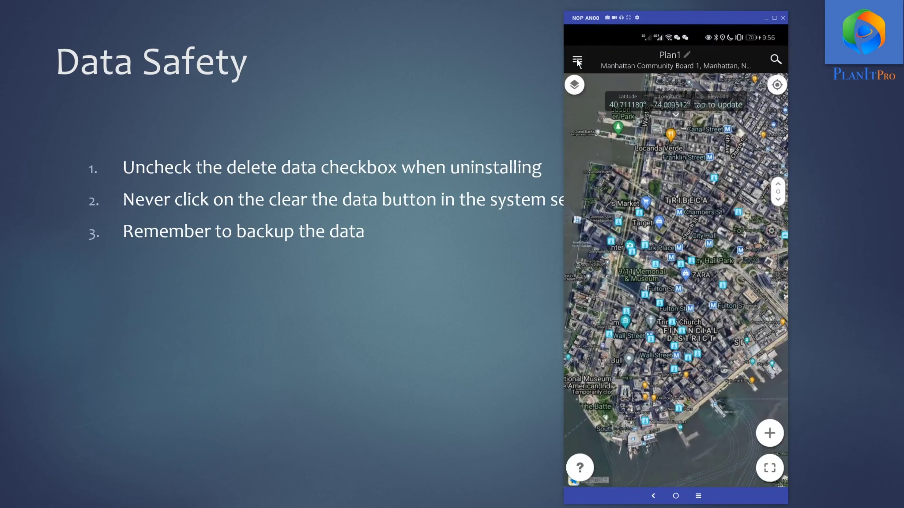
click(577, 61)
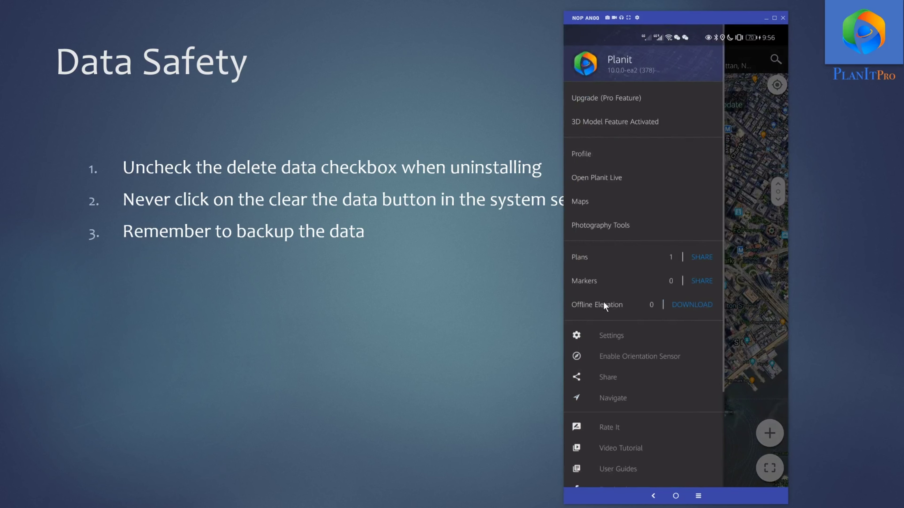
click(620, 334)
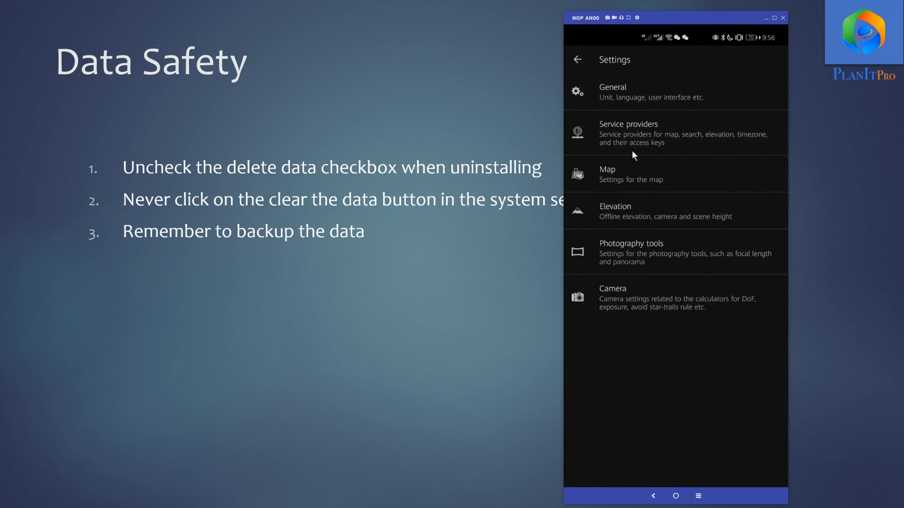
click(646, 102)
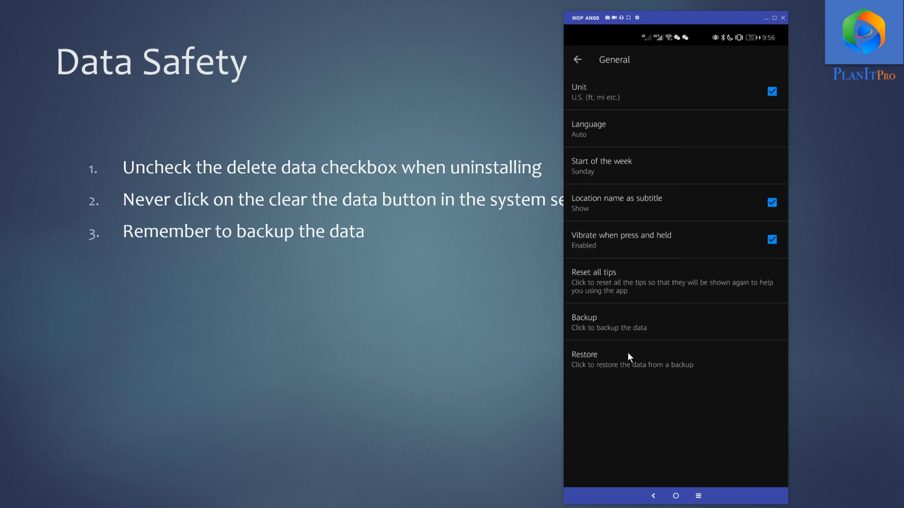
- Back up the app data twice, producing the 9:56:29 PM and 9:56:35 PM backups
click(652, 324)
click(676, 329)
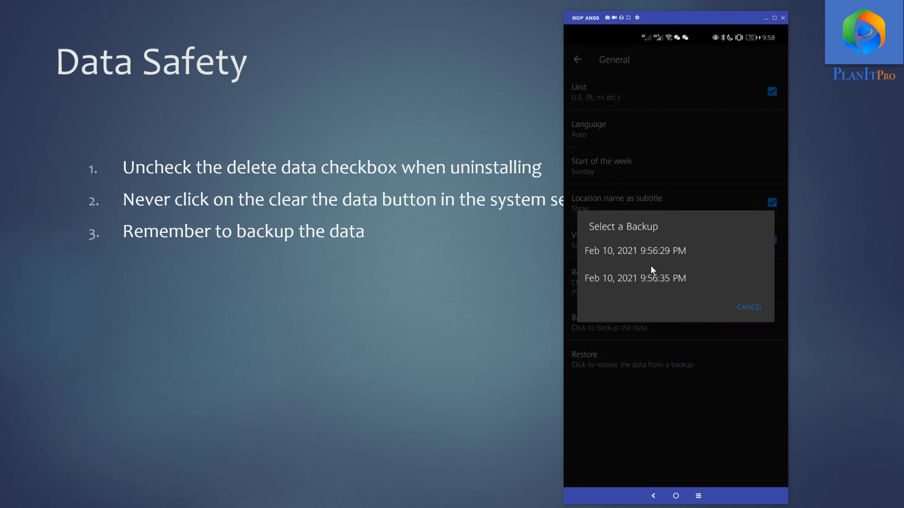
- Restore the Feb 10, 2021 9:56:35 PM backup and restart the app
click(667, 277)
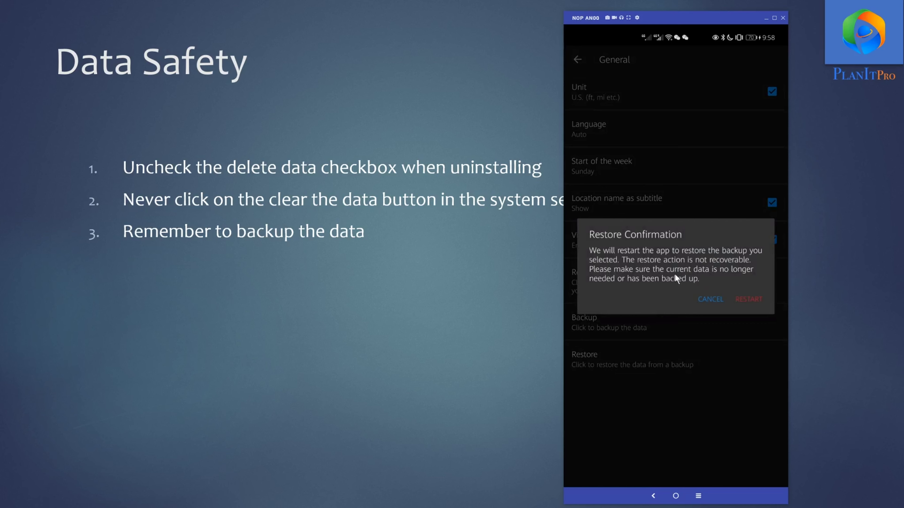
click(742, 298)
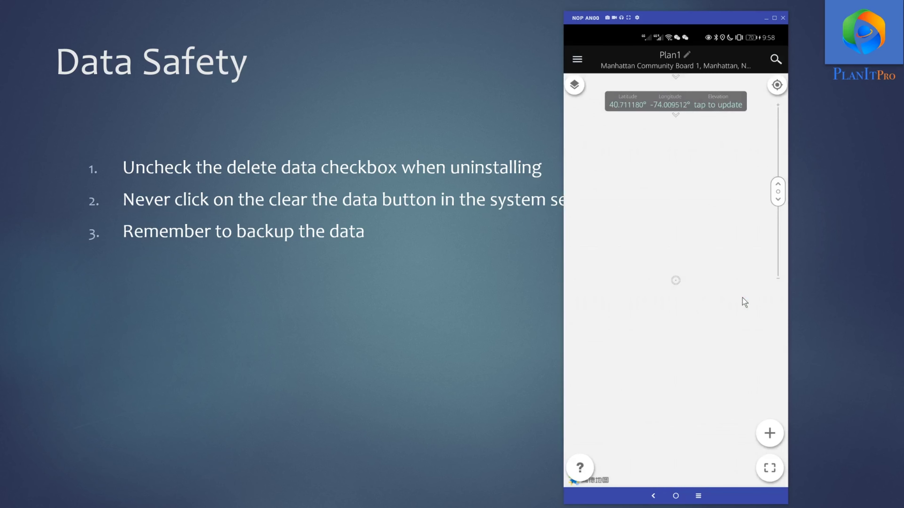